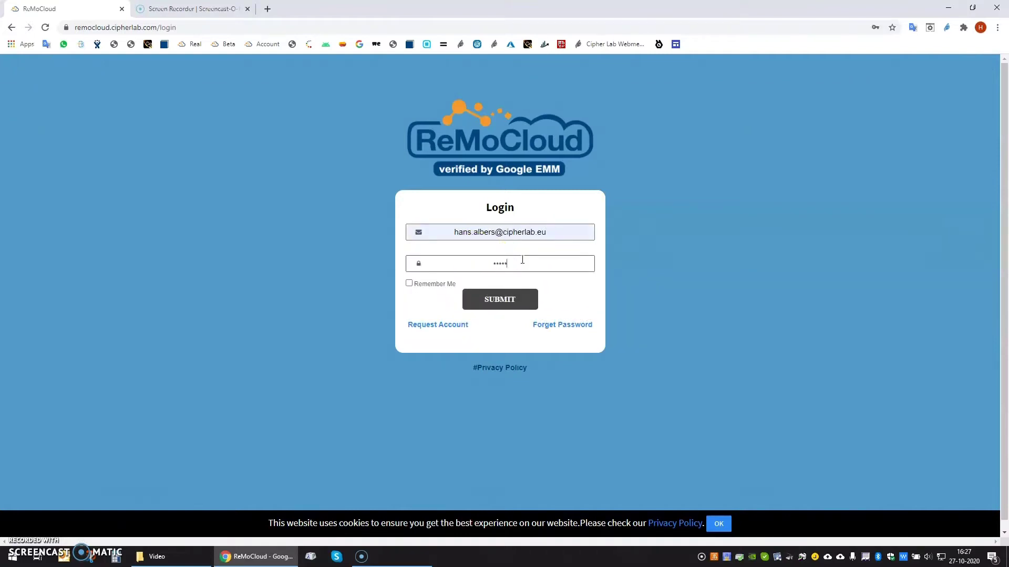
# Step: Sign in and submit a new profile named CipherLabAER with a description
pyautogui.press('Return')
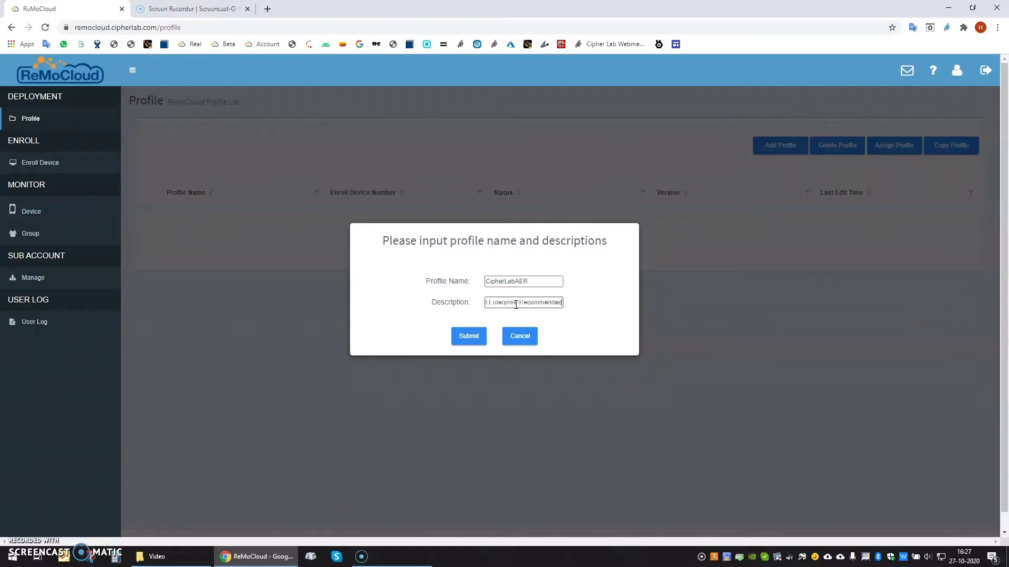
pyautogui.click(469, 337)
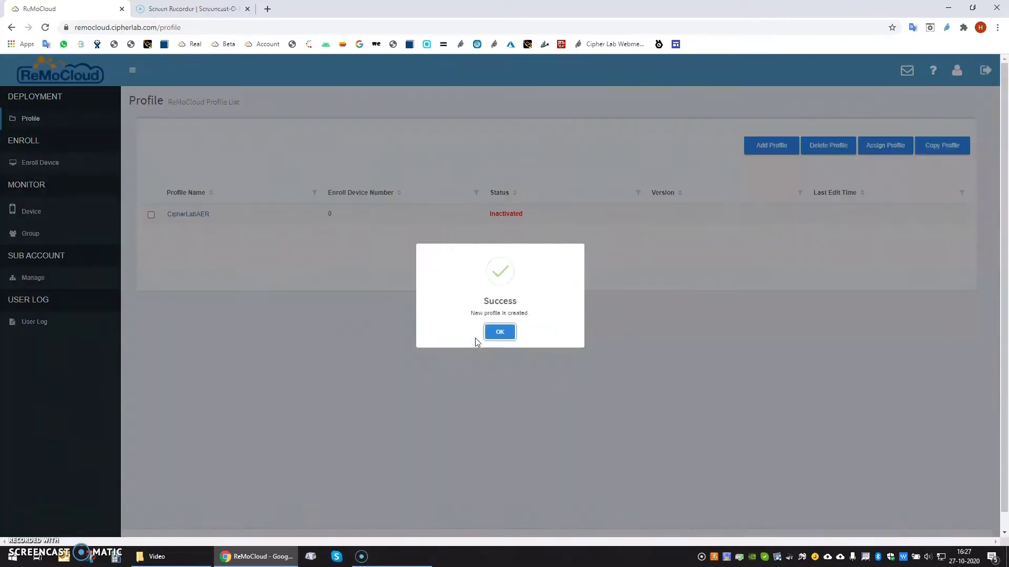
pyautogui.click(500, 332)
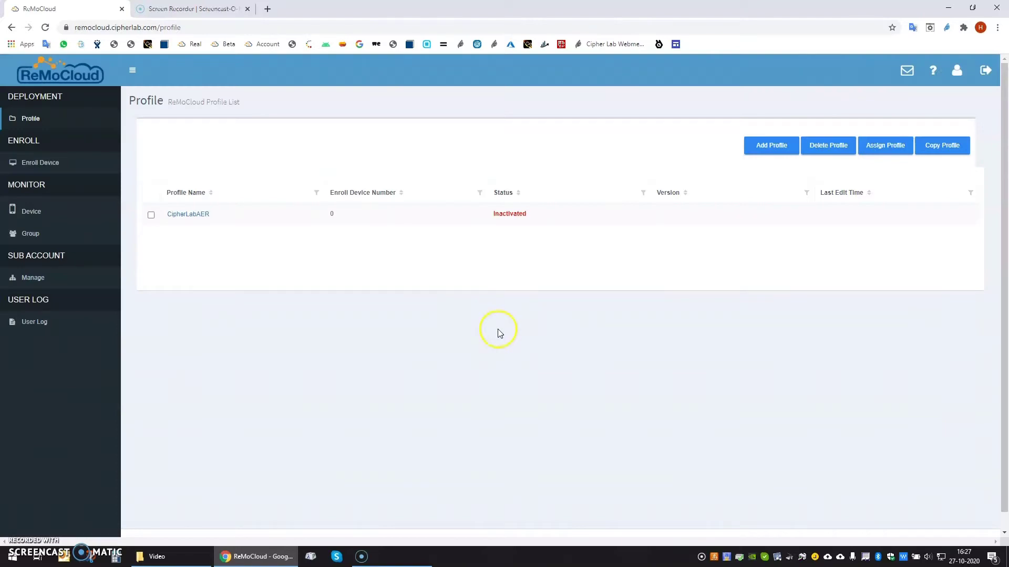
# Step: Open the CipherLabAER profile's CipherLab OEMConfig managed configuration for editing
pyautogui.click(205, 215)
pyautogui.click(206, 216)
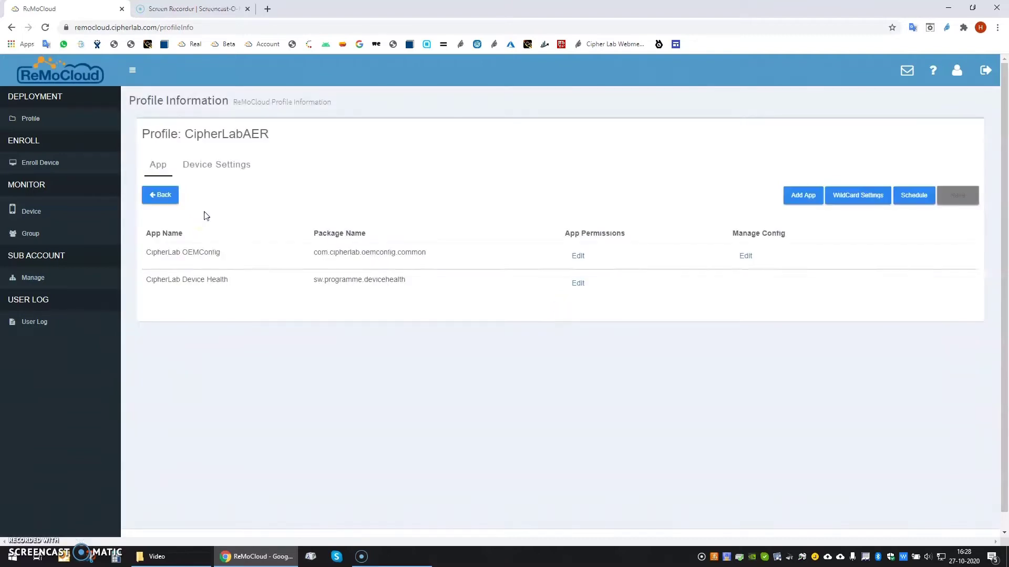
pyautogui.click(183, 250)
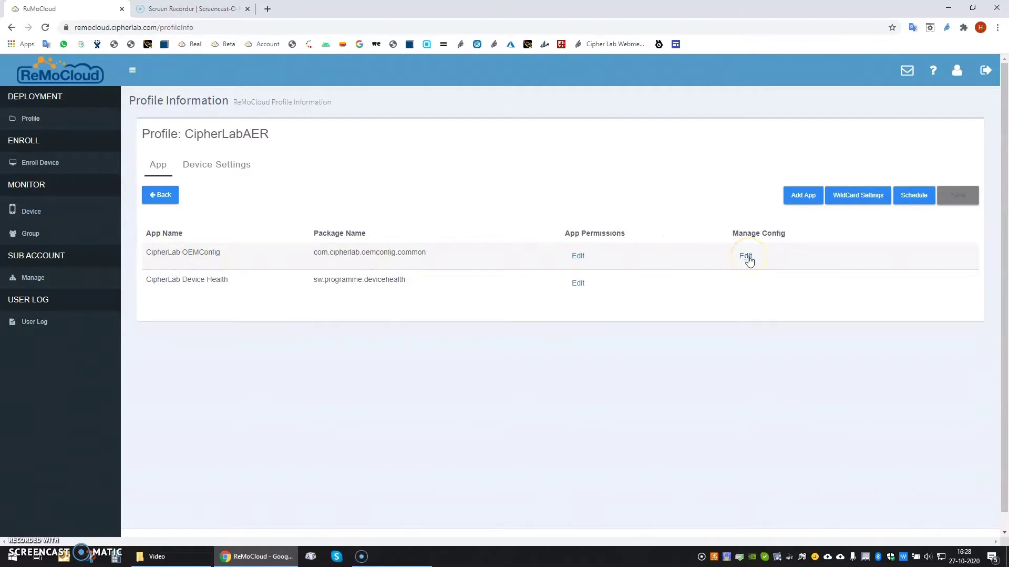
pyautogui.click(746, 256)
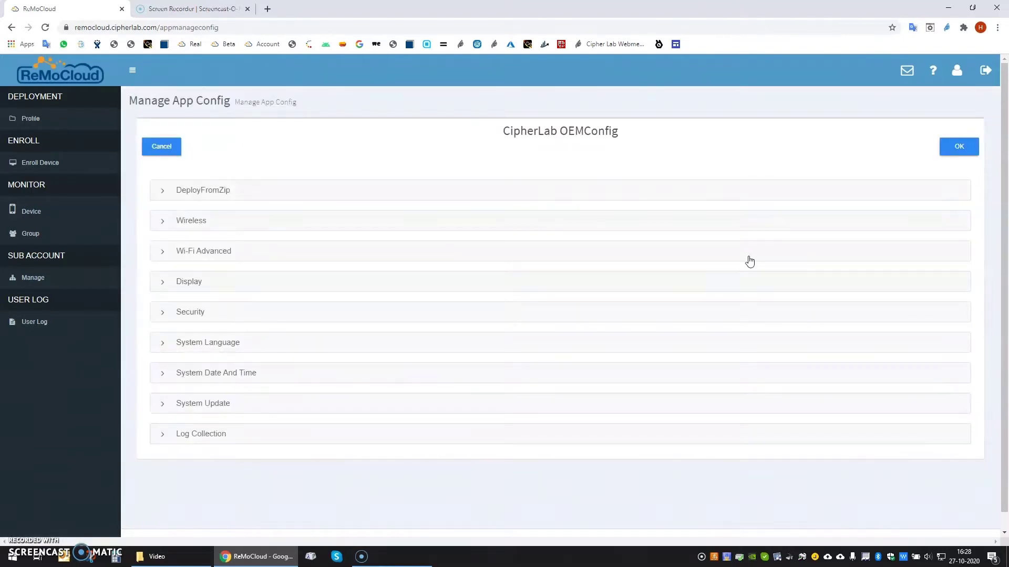
# Step: Review the Display control options, including the Brightness Level value
pyautogui.click(180, 284)
pyautogui.click(171, 360)
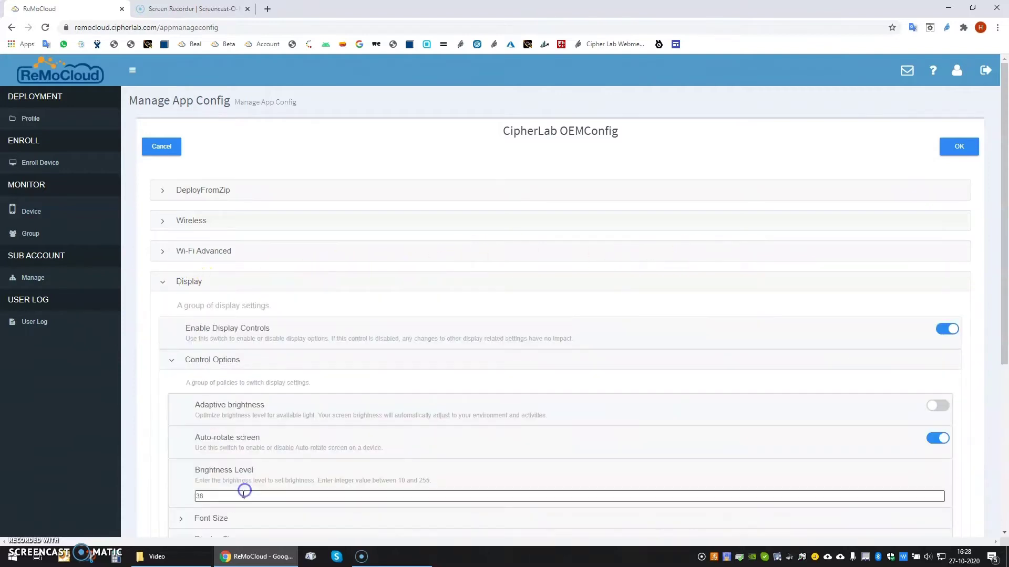
pyautogui.click(181, 496)
pyautogui.scroll(-20, 182, 365)
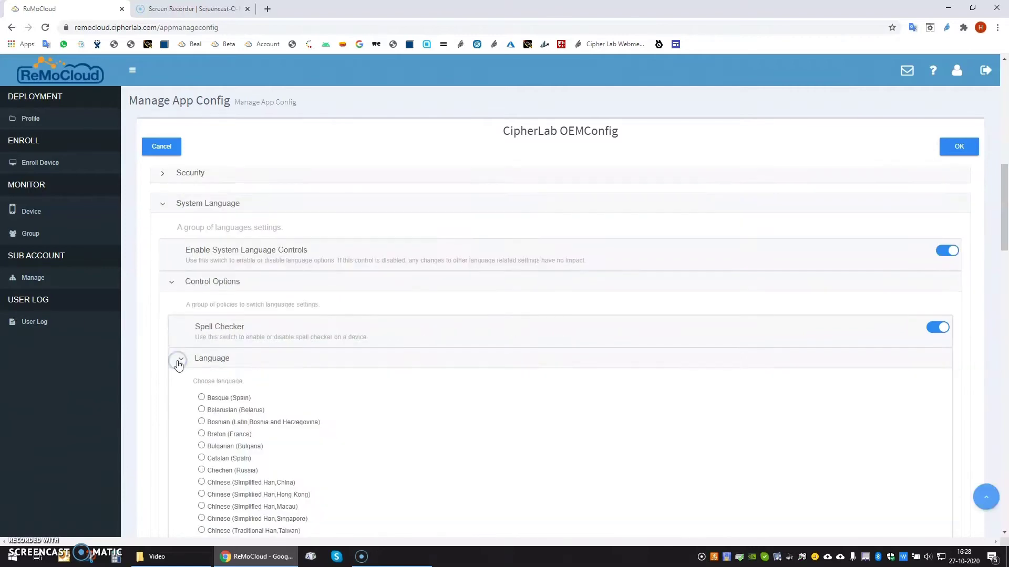
pyautogui.scroll(-3, 183, 369)
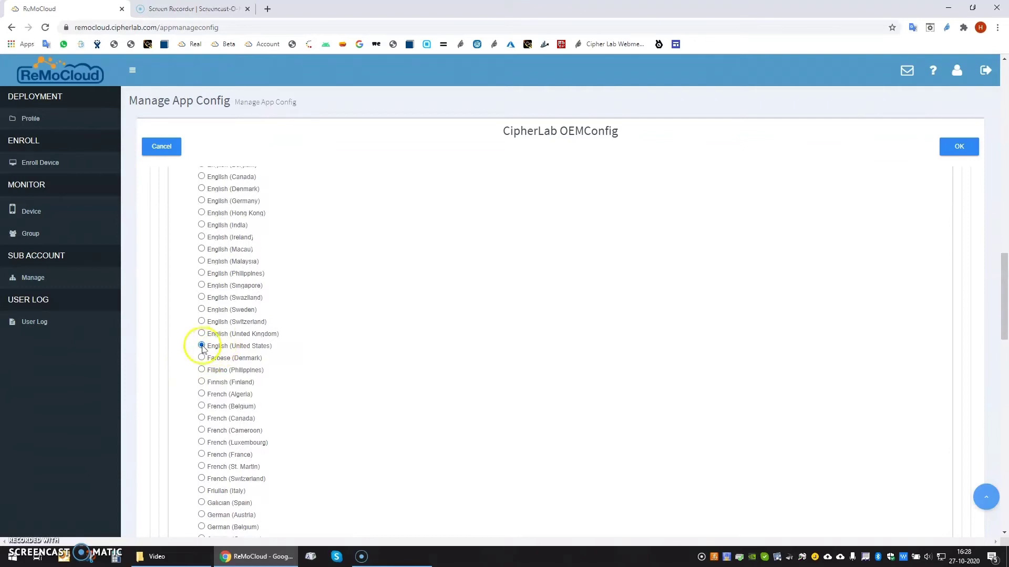
pyautogui.scroll(-15, 202, 349)
# Step: Review System Date And Time options with Europe/Amsterdam time zone, then save the config
pyautogui.click(162, 407)
pyautogui.scroll(-2, 315, 334)
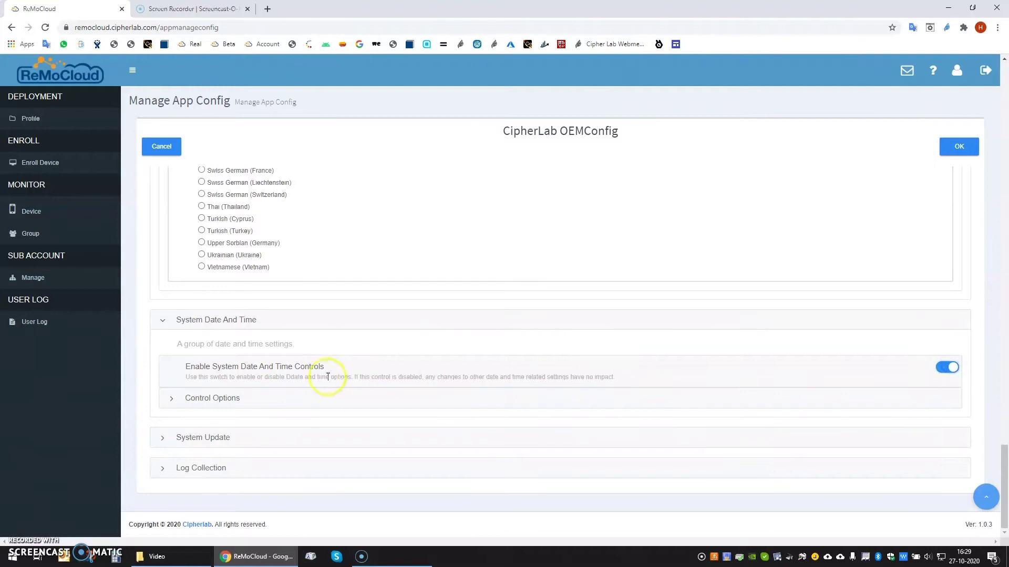
pyautogui.click(170, 402)
pyautogui.scroll(-3, 172, 399)
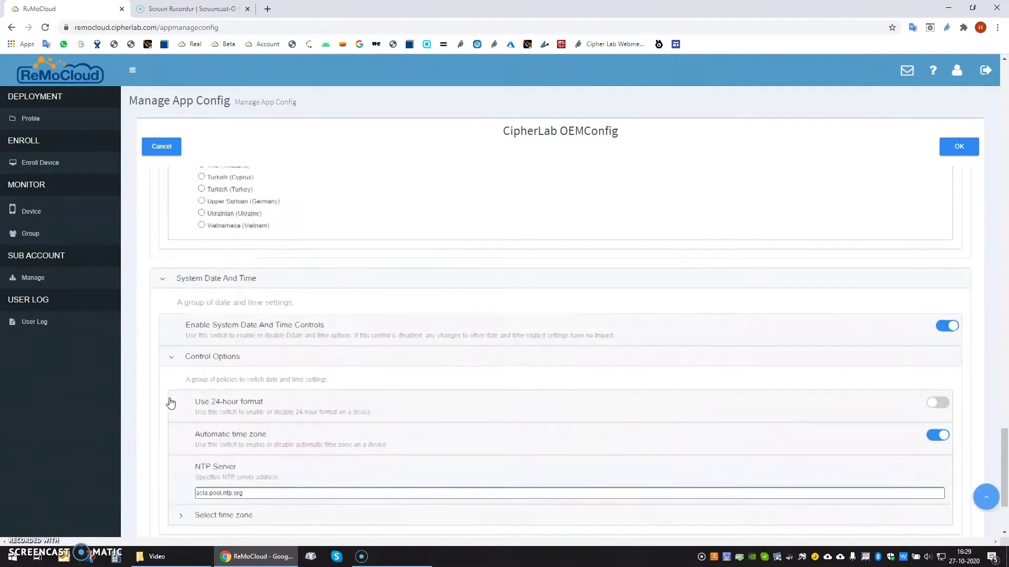
pyautogui.click(248, 361)
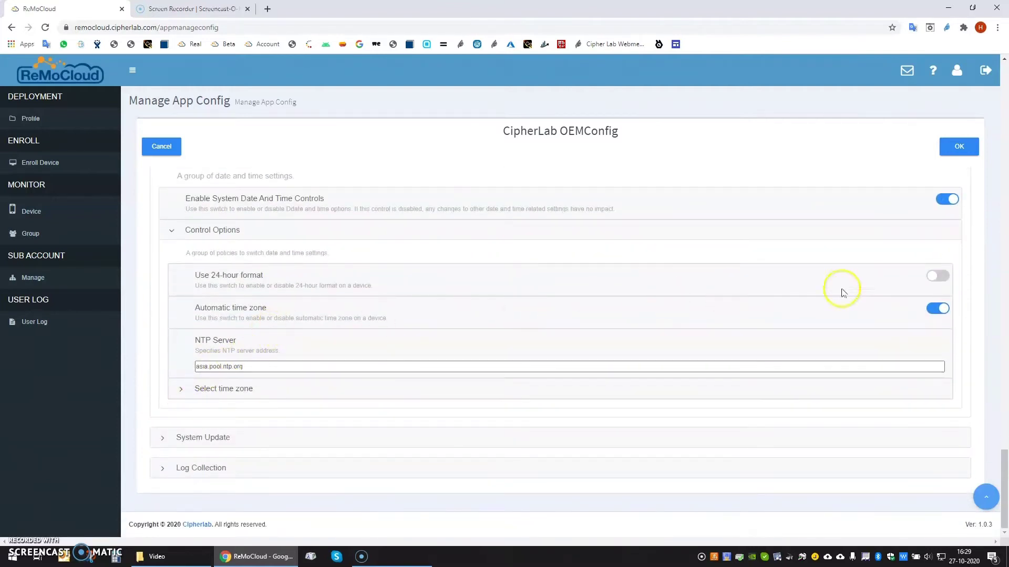
pyautogui.click(583, 393)
pyautogui.scroll(-5, 331, 420)
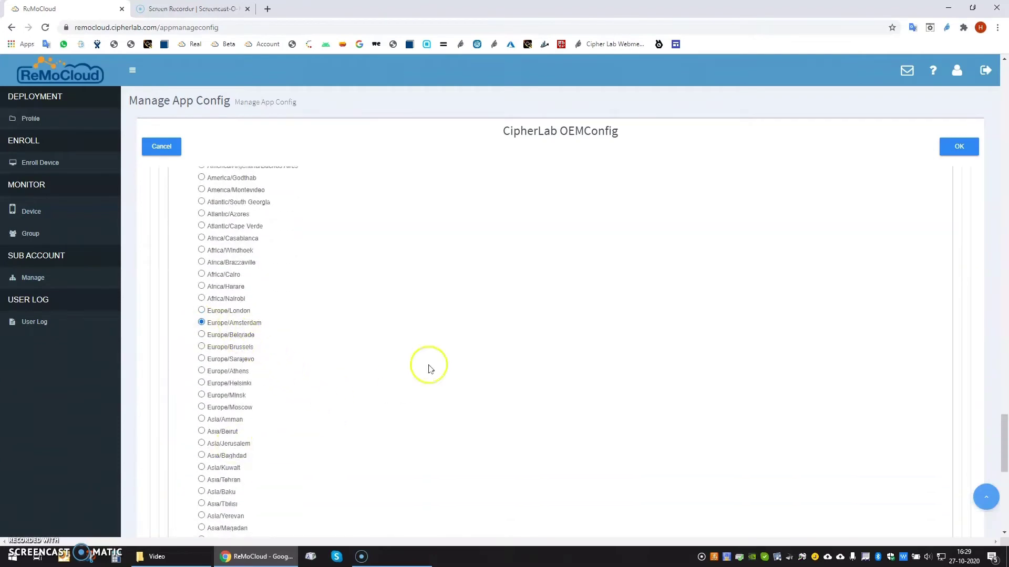
pyautogui.click(962, 149)
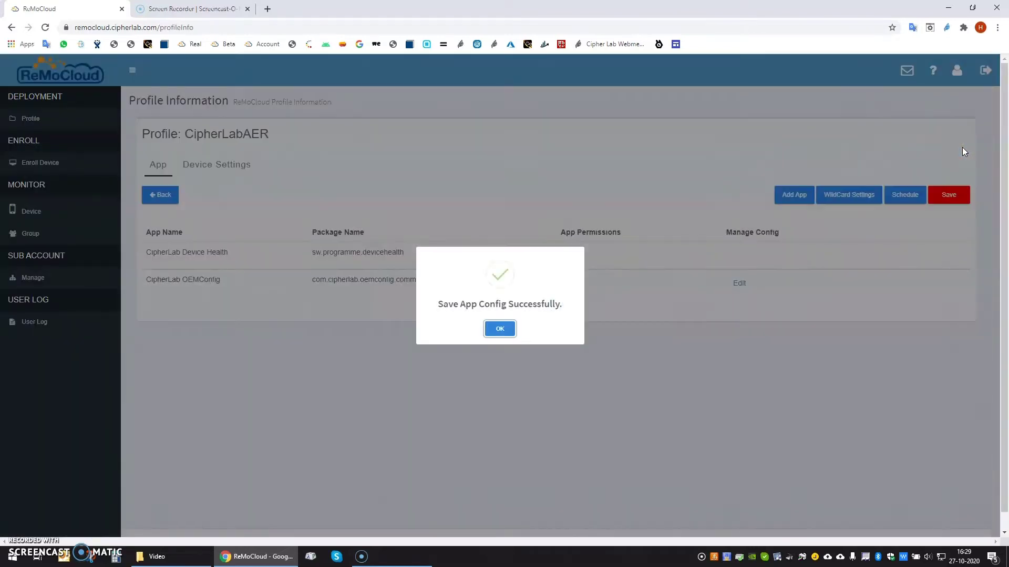
# Step: Search Managed Google Play for 'remote desktop' and add Remote Desktop to the profile
pyautogui.click(502, 331)
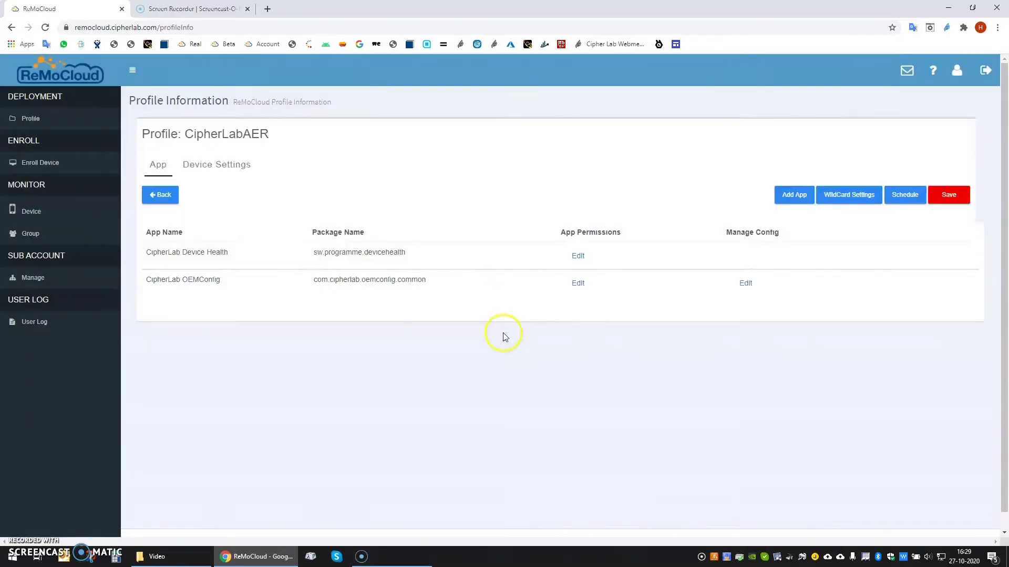
pyautogui.click(785, 197)
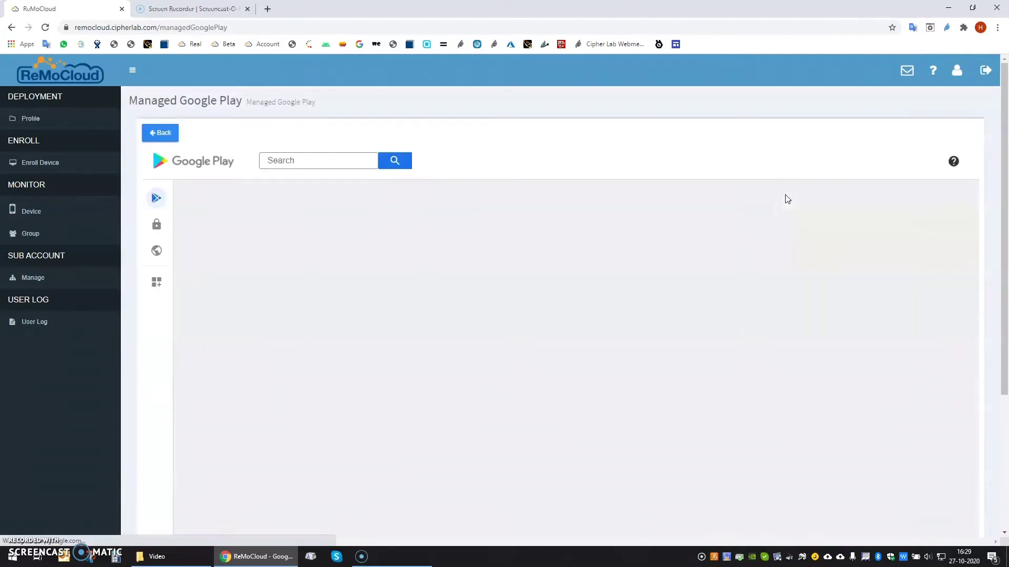
pyautogui.click(788, 197)
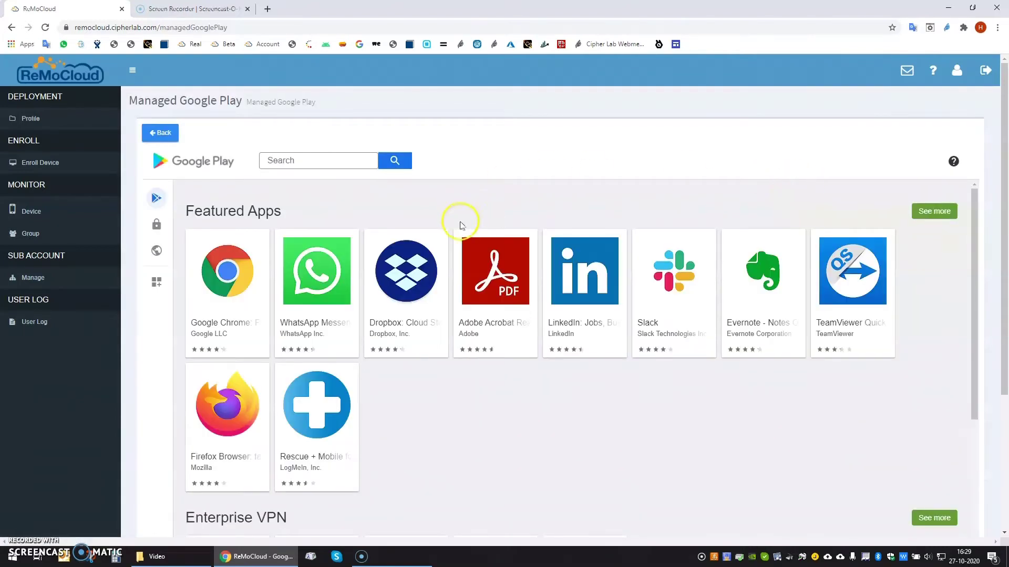
pyautogui.moveTo(154, 239)
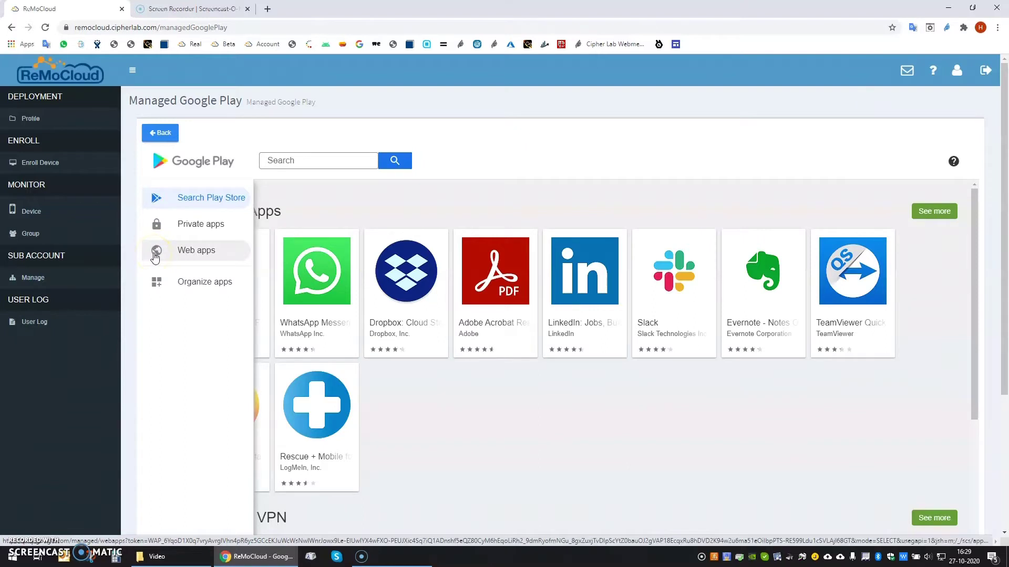
pyautogui.click(330, 159)
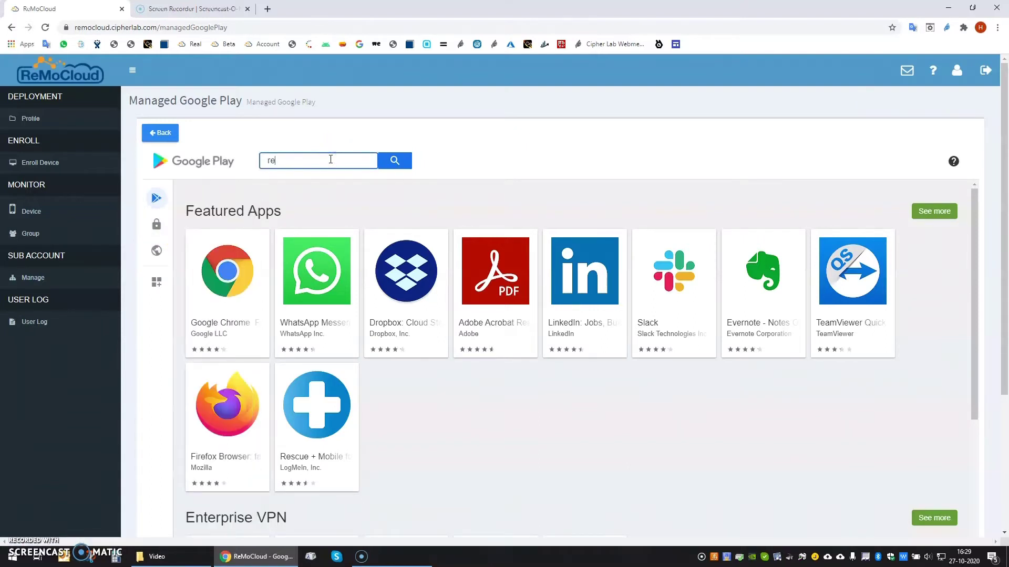
pyautogui.write('remo')
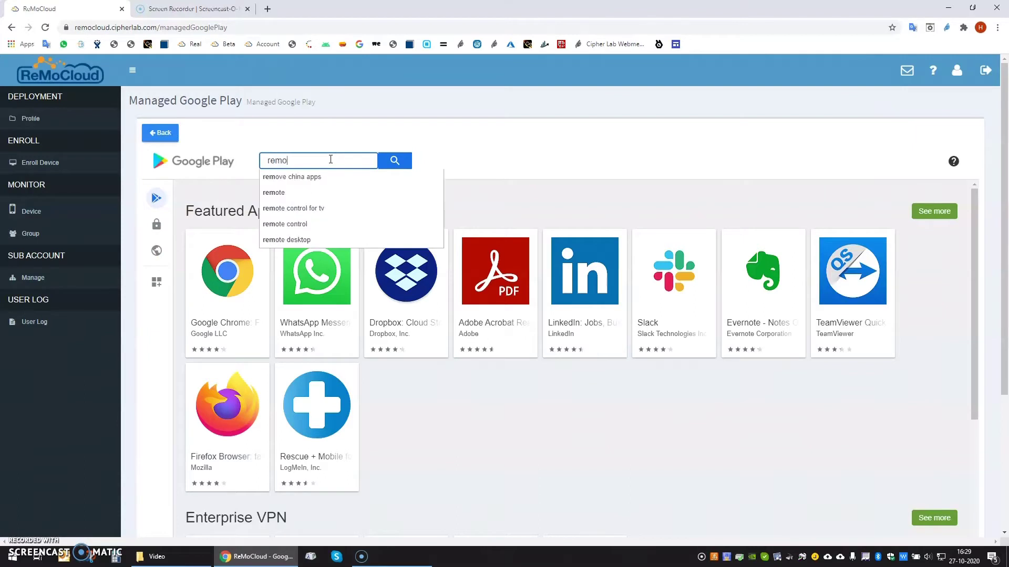
pyautogui.write('te des')
pyautogui.press('BackSpace')
pyautogui.write('esk')
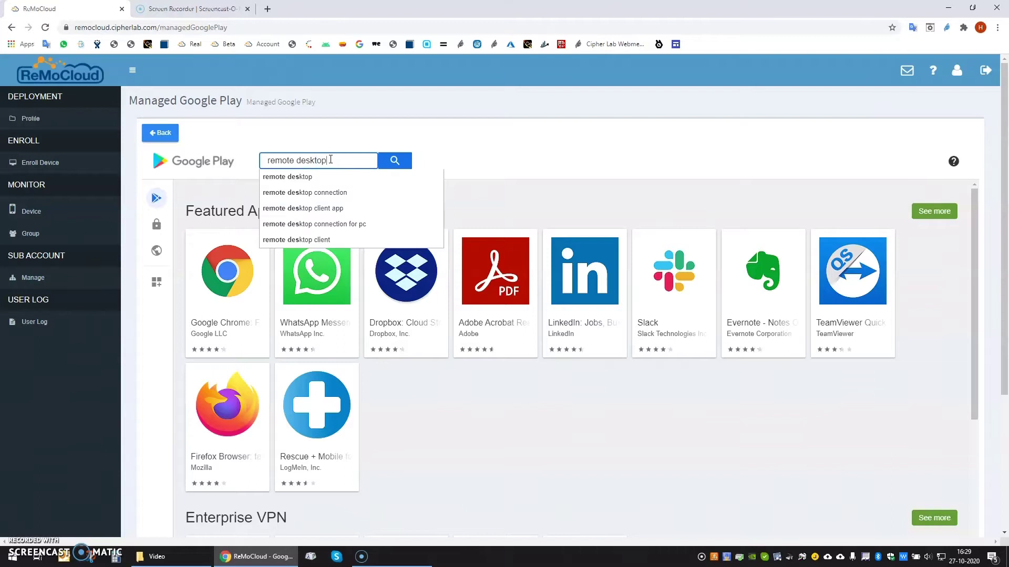
pyautogui.write('top')
pyautogui.click(395, 161)
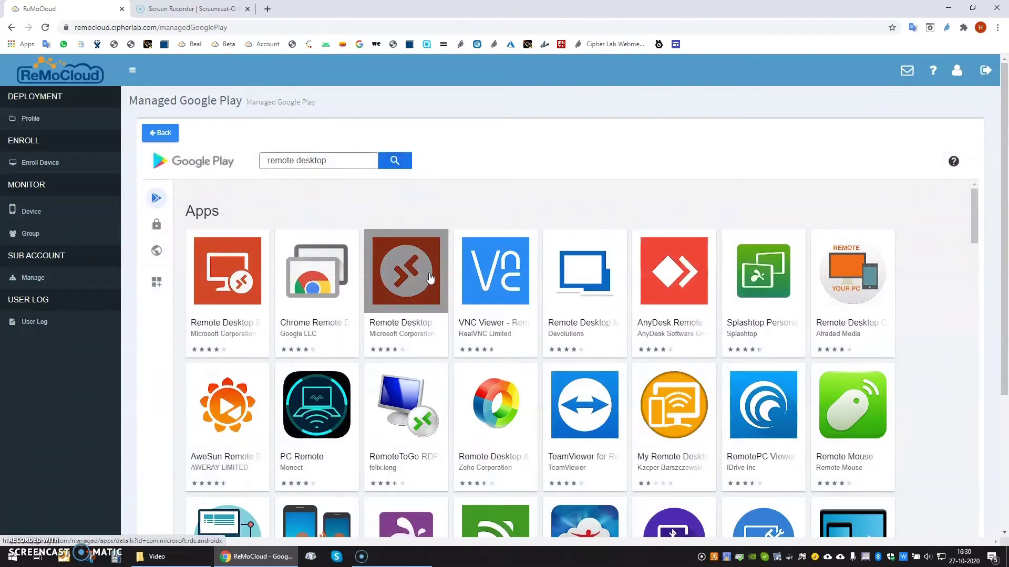
pyautogui.click(429, 278)
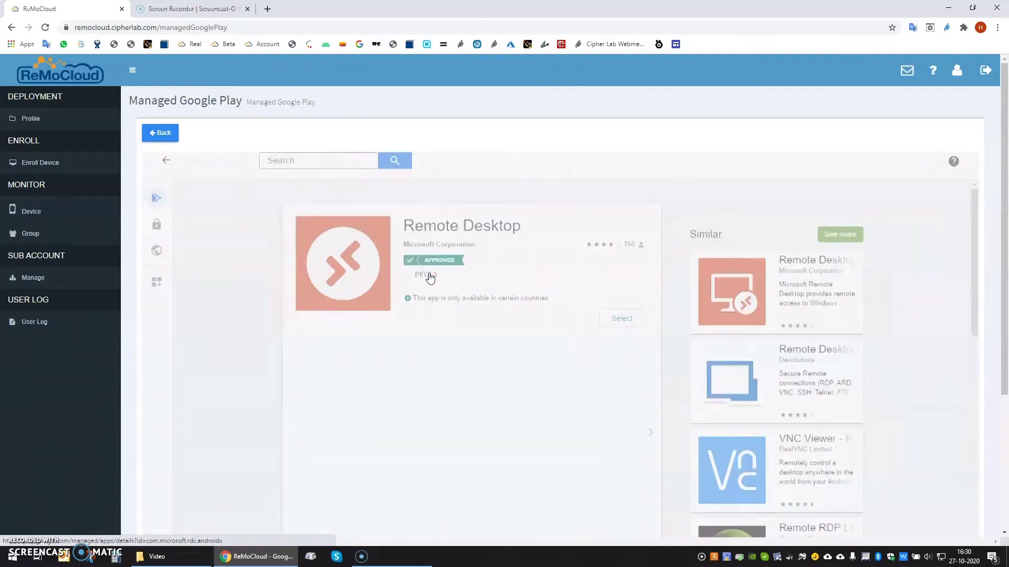
pyautogui.click(613, 319)
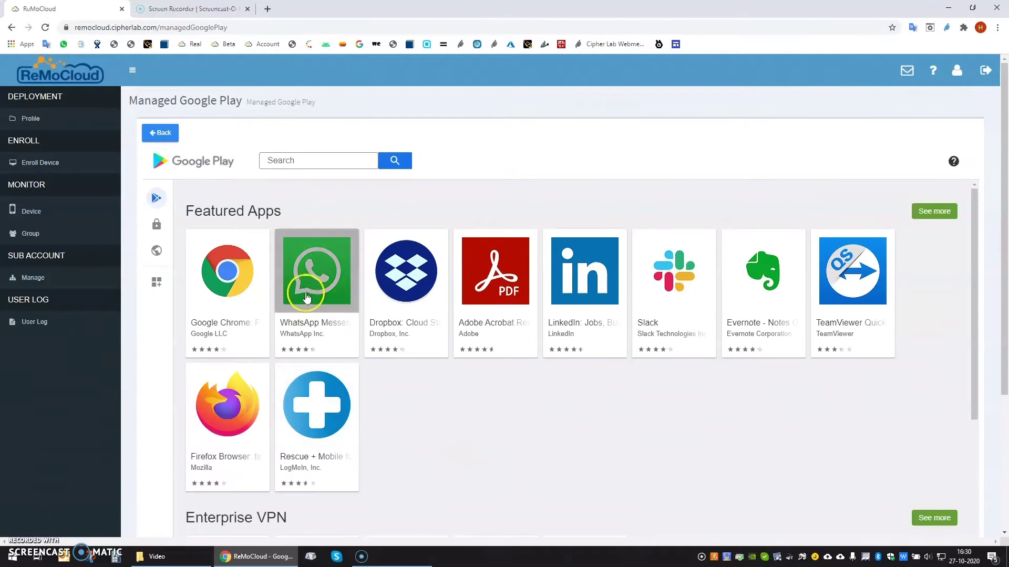
# Step: Add WhatsApp Messenger as well and save the profile's app list
pyautogui.click(313, 279)
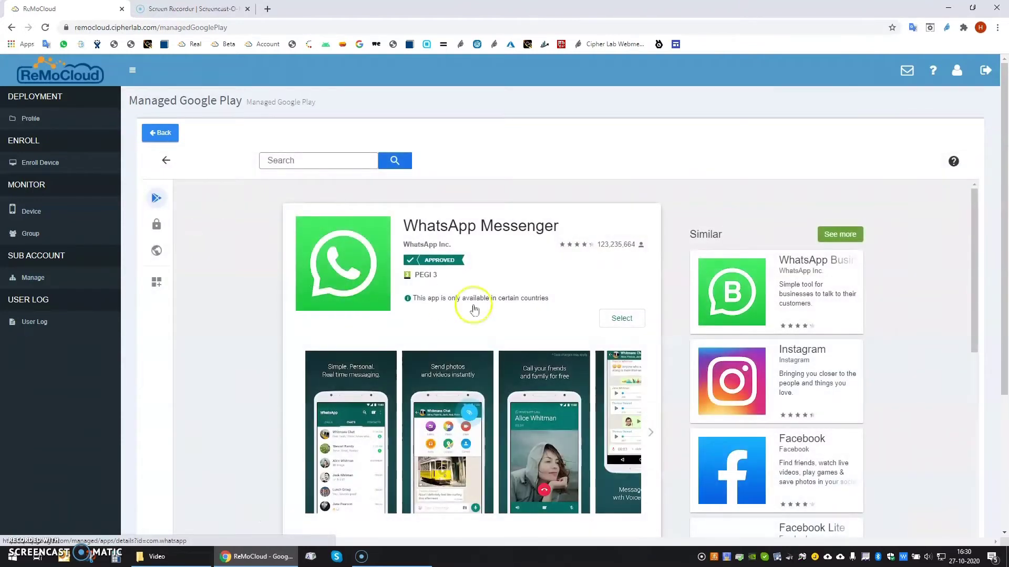
pyautogui.click(611, 321)
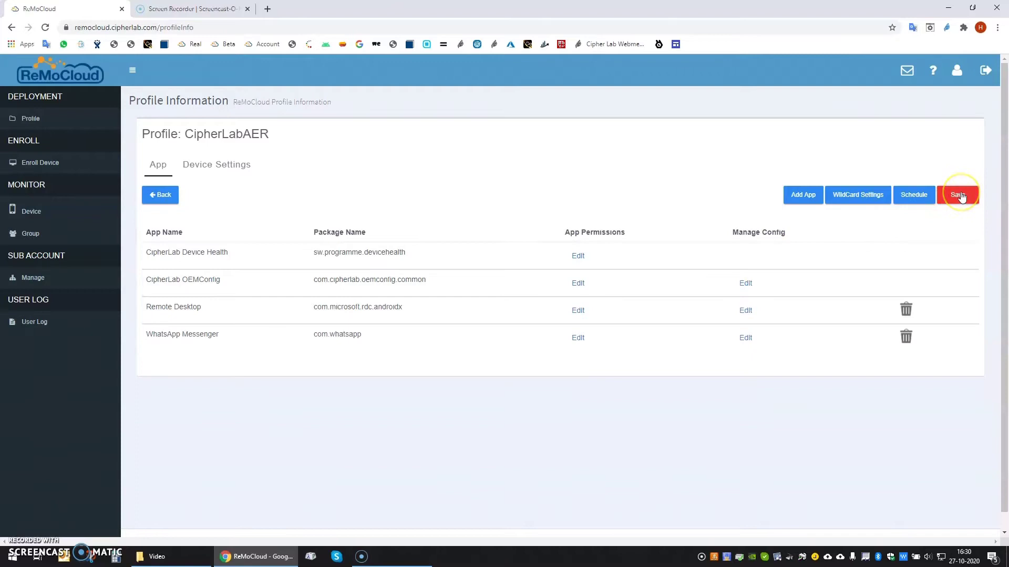
pyautogui.click(959, 195)
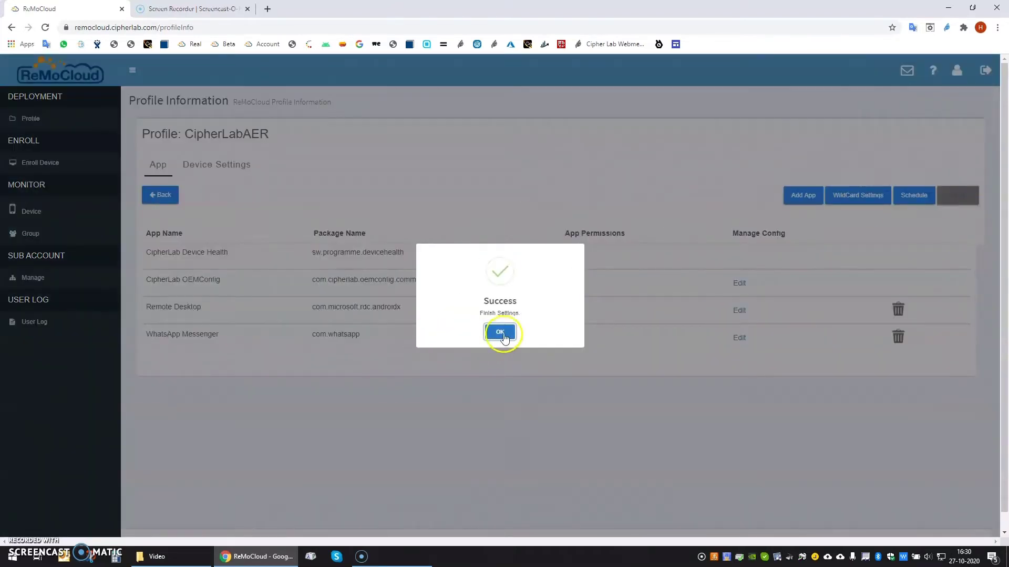
pyautogui.click(501, 334)
pyautogui.click(35, 166)
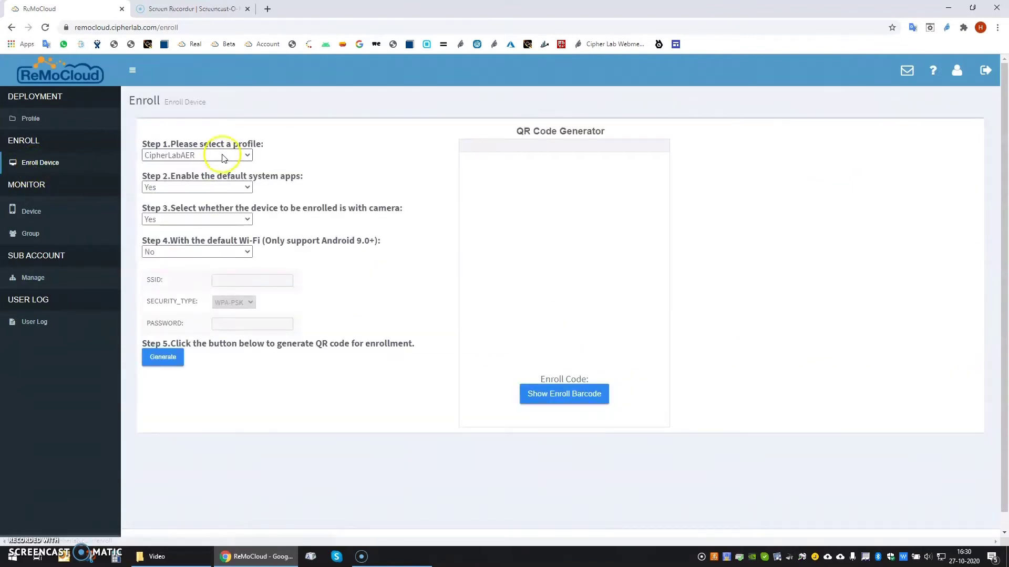
# Step: Generate a CipherLabAER enrollment QR code with default Wi-Fi set to Yes and network details filled
pyautogui.click(202, 156)
pyautogui.click(226, 167)
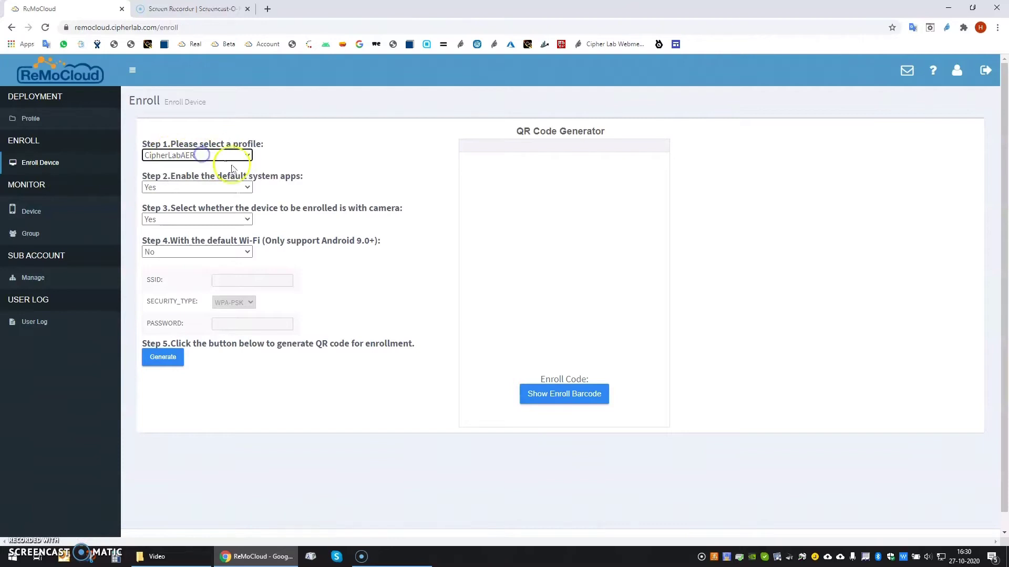
pyautogui.click(210, 254)
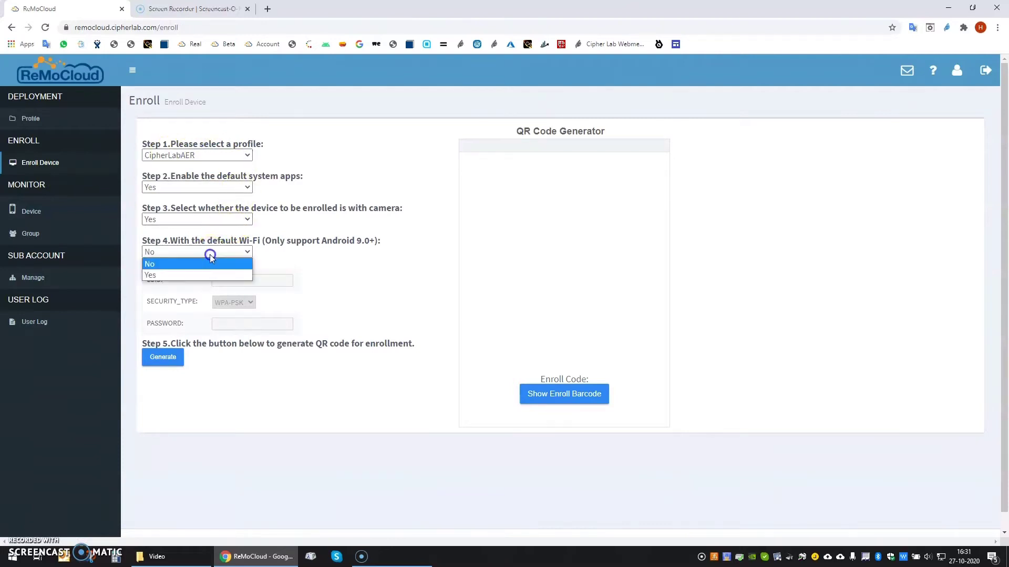
pyautogui.click(163, 274)
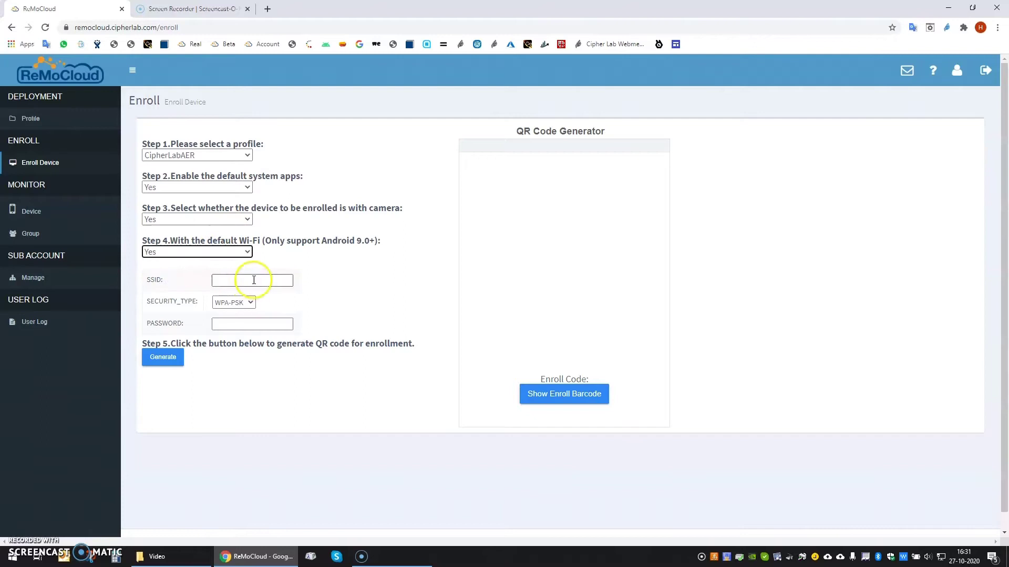
pyautogui.click(253, 280)
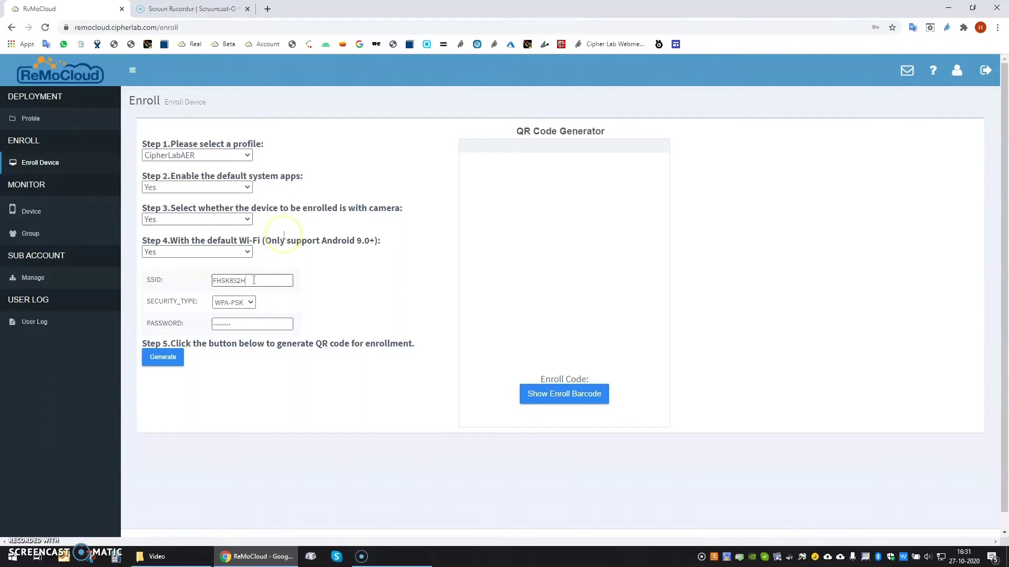
pyautogui.click(161, 360)
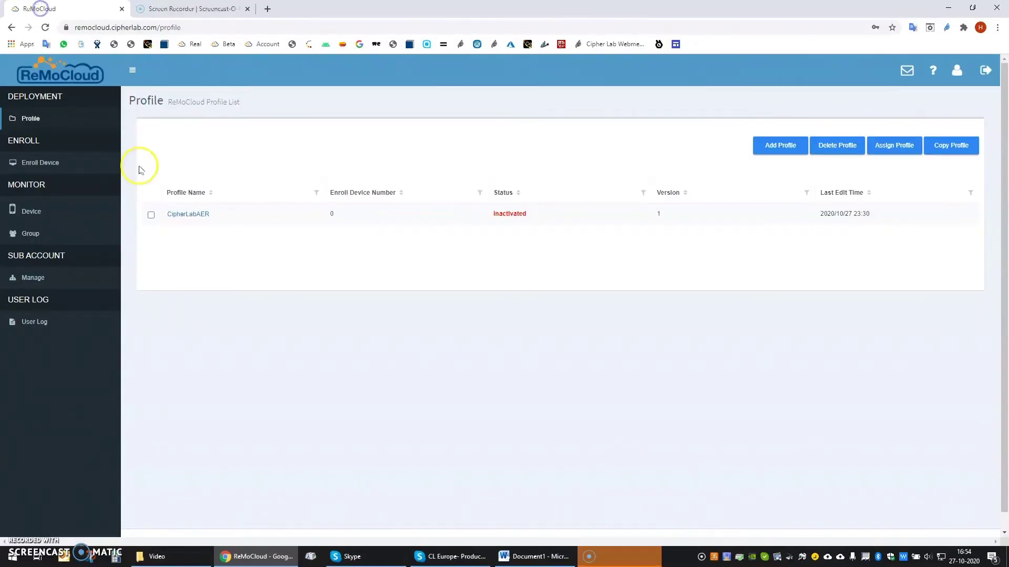
# Step: Change CipherLab OEMConfig's System Language to French (France) and save the CipherLabAER profile
pyautogui.click(183, 217)
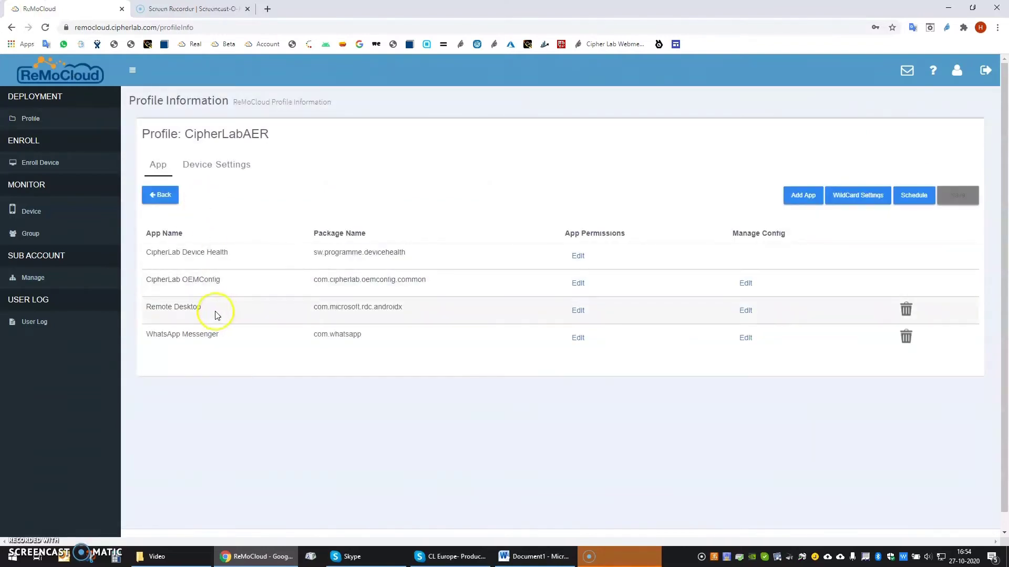
pyautogui.click(747, 284)
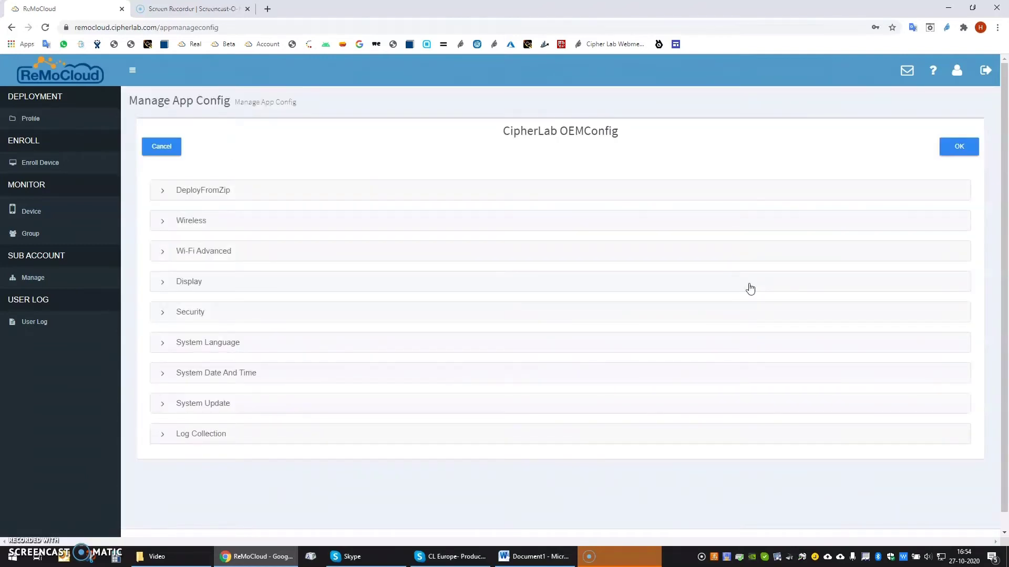
pyautogui.click(163, 343)
pyautogui.click(174, 423)
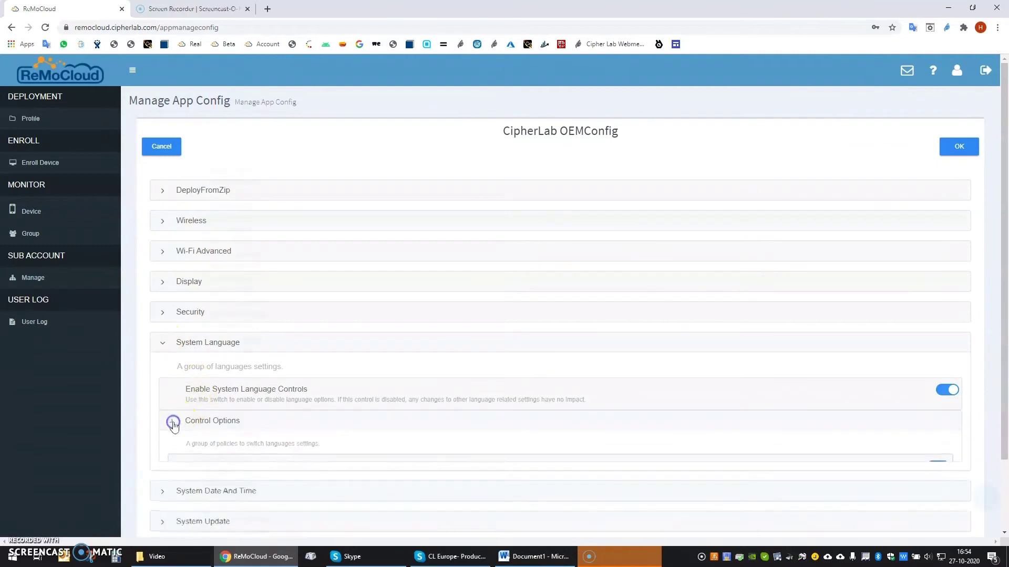
pyautogui.scroll(-10, 198, 387)
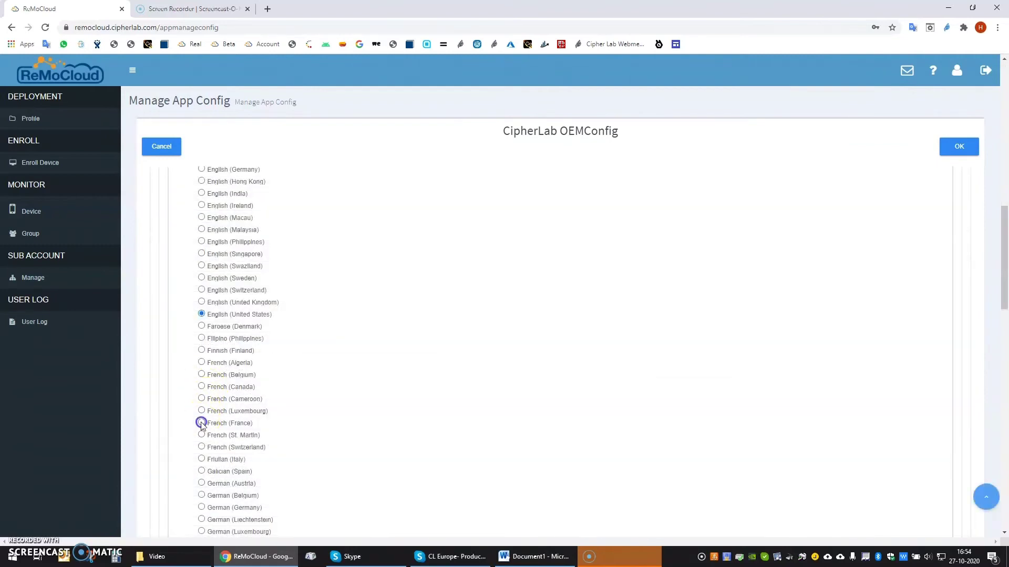
pyautogui.click(960, 146)
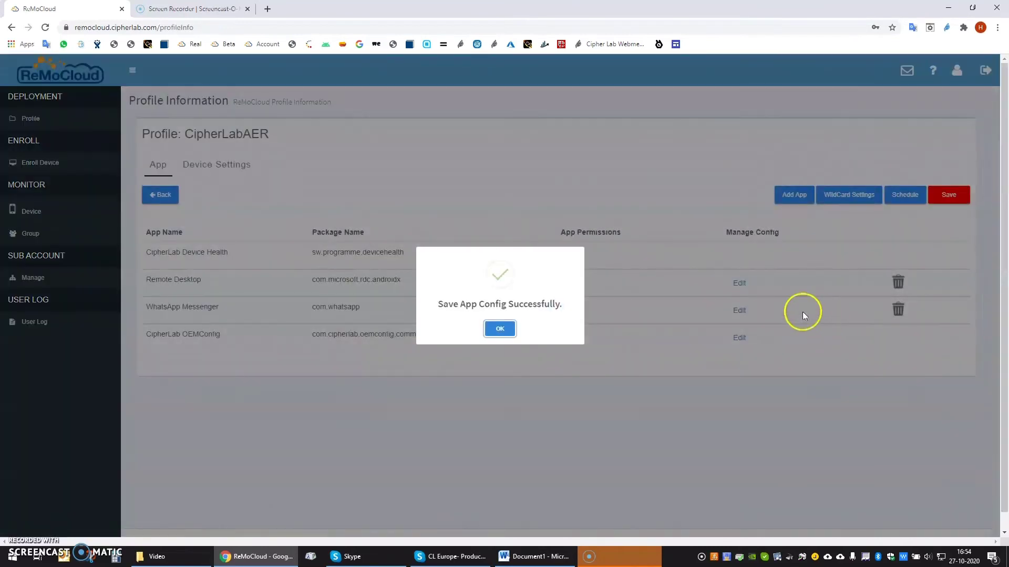
pyautogui.click(500, 328)
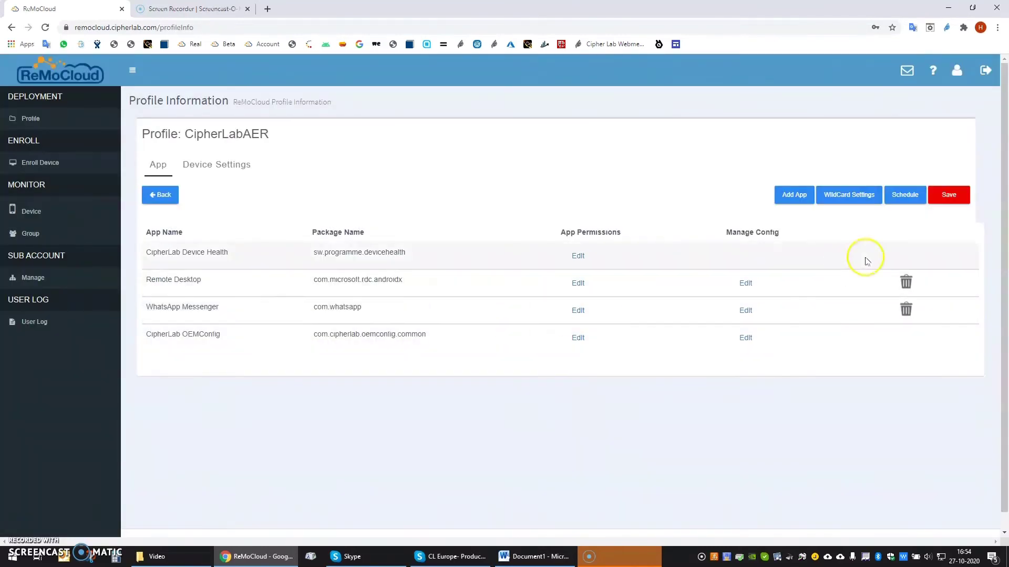
pyautogui.click(941, 199)
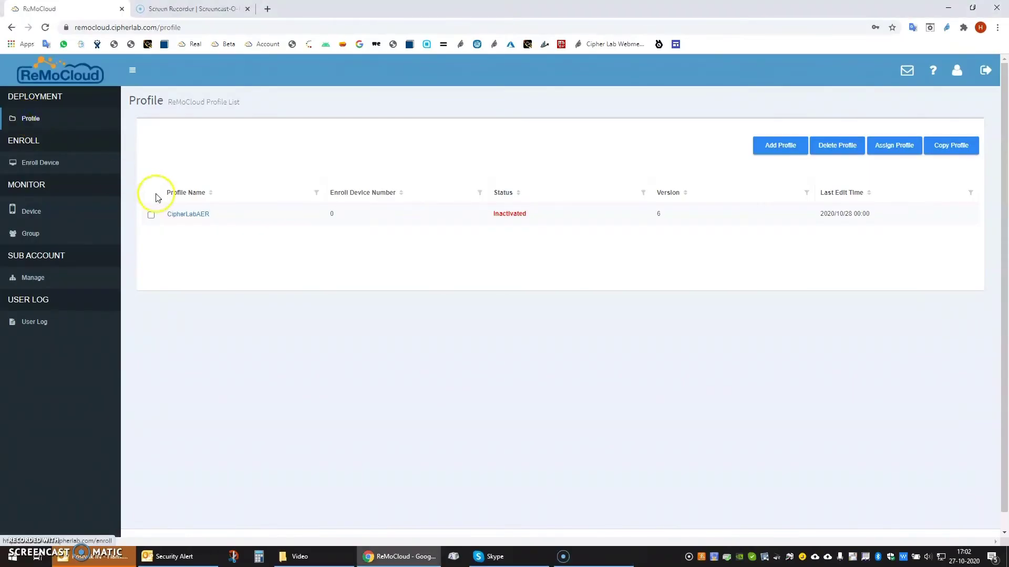
# Step: Switch CipherLabAER's Device Settings Lock Task mode to Multi App and save
pyautogui.click(184, 216)
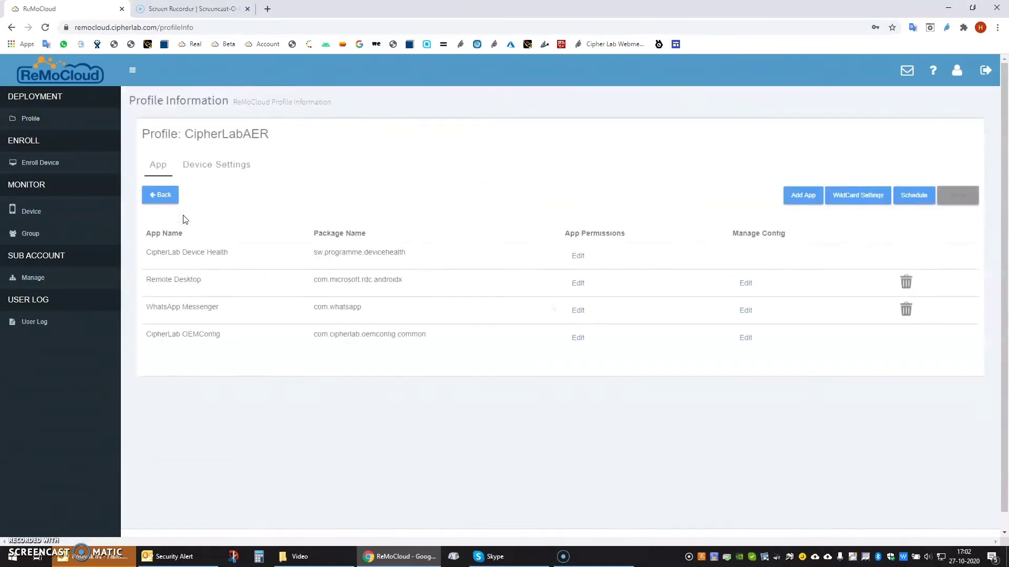
pyautogui.click(216, 166)
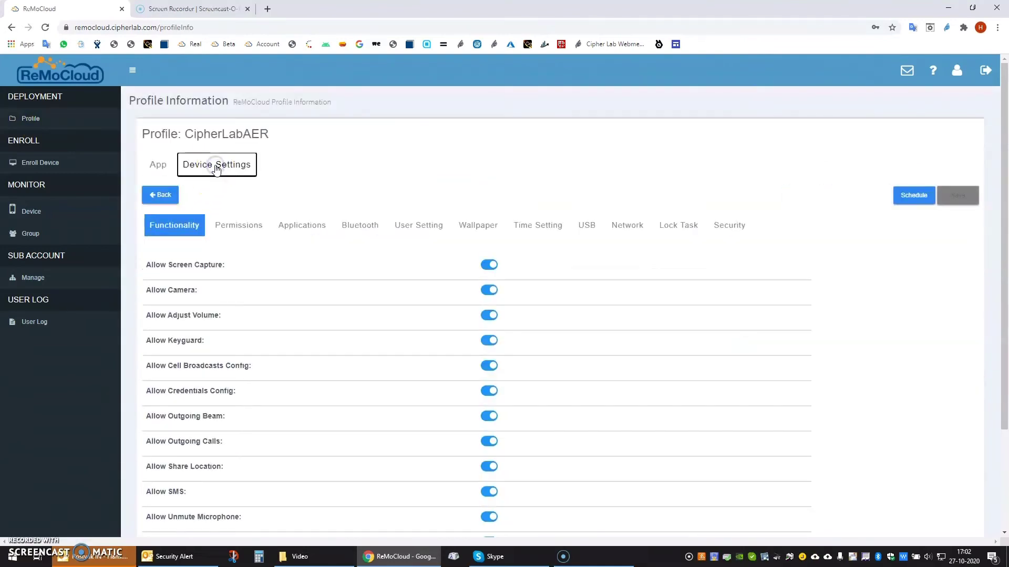
pyautogui.click(684, 229)
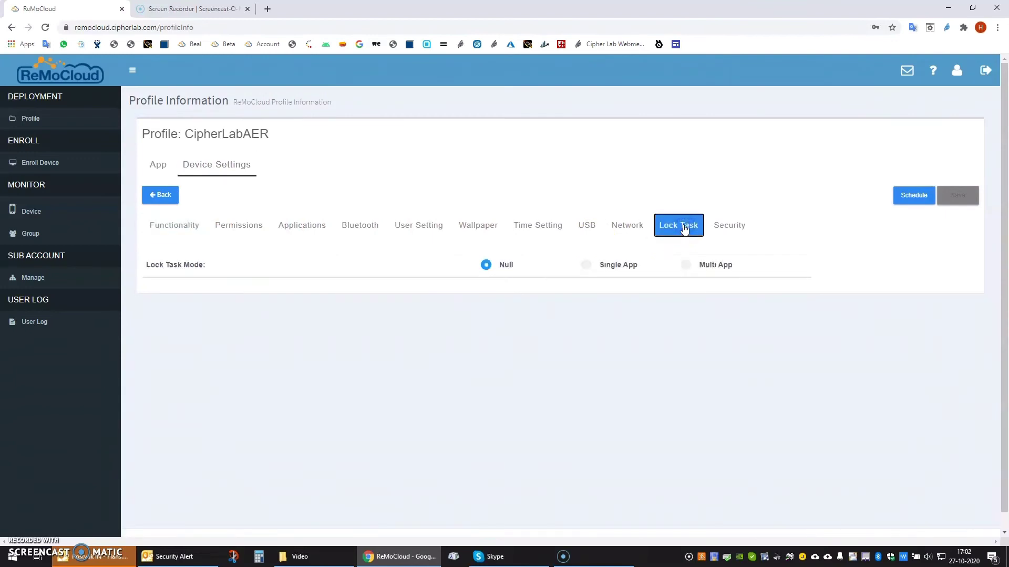
pyautogui.click(686, 266)
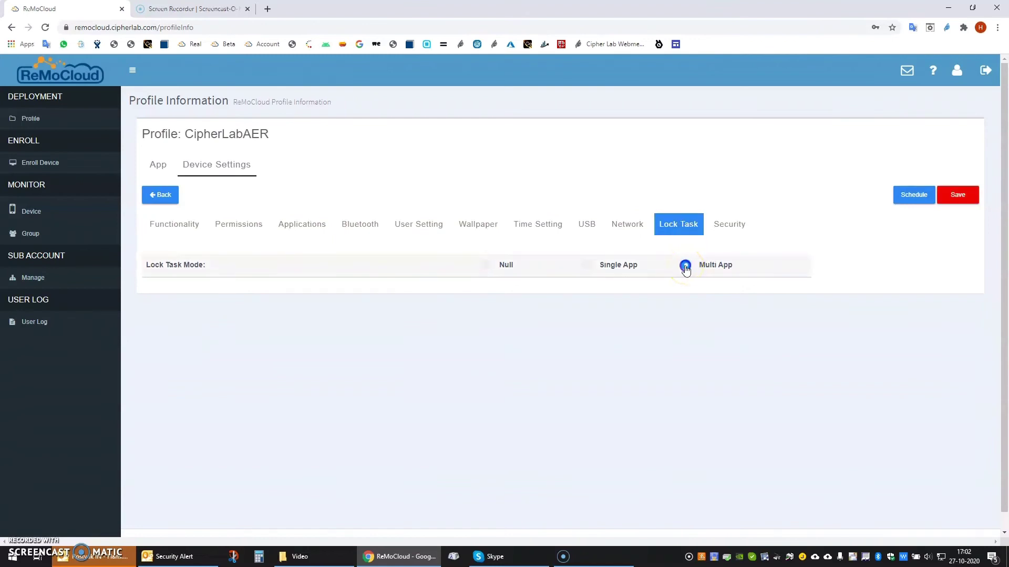
pyautogui.click(963, 195)
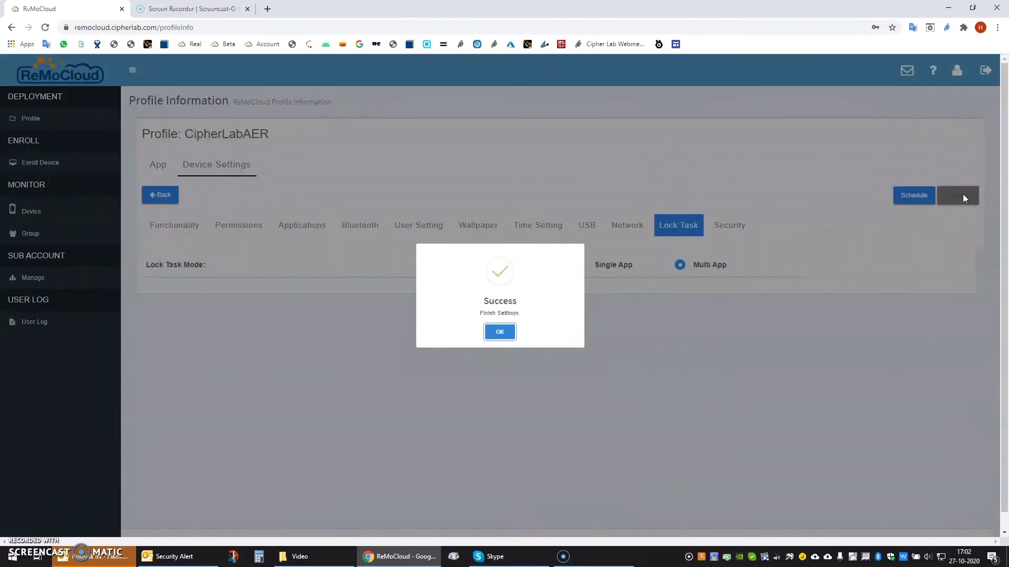